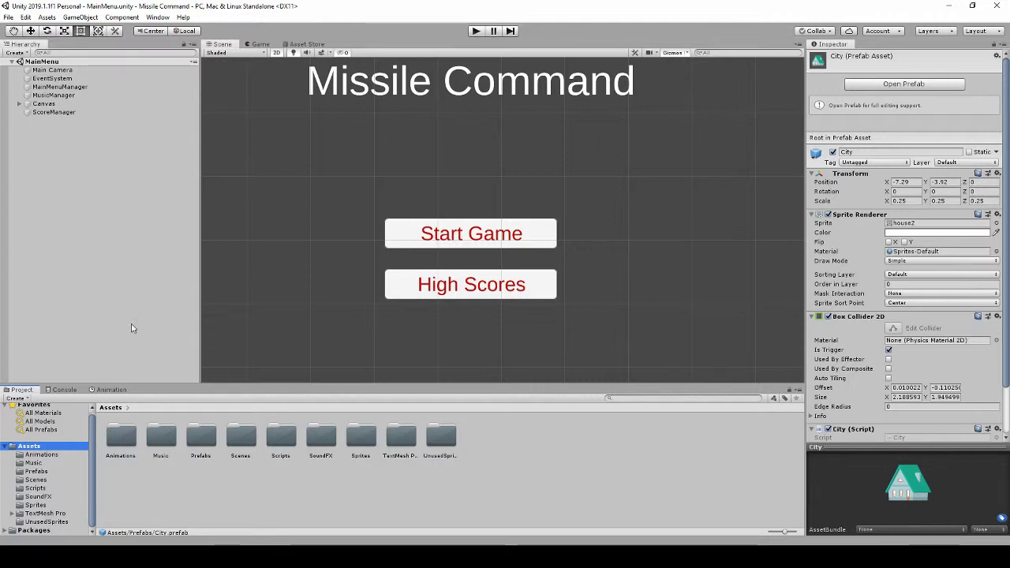
- Set the Tag of the City prefab in the Prefabs folder to Defenders
{"action": "left_click", "coordinate": [45, 473]}
{"action": "left_click", "coordinate": [112, 449]}
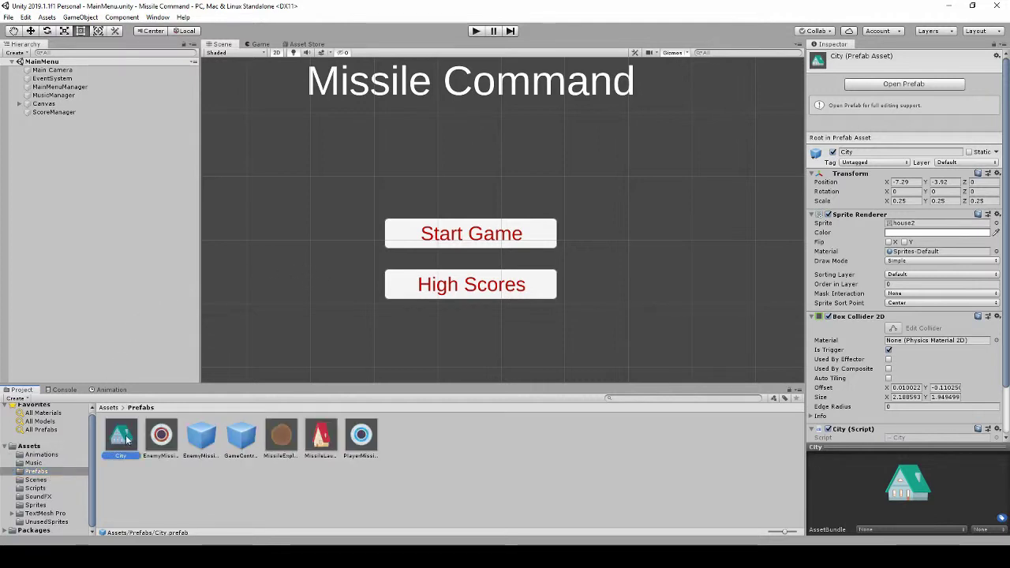
{"action": "left_click", "coordinate": [855, 163]}
{"action": "left_click", "coordinate": [872, 254]}
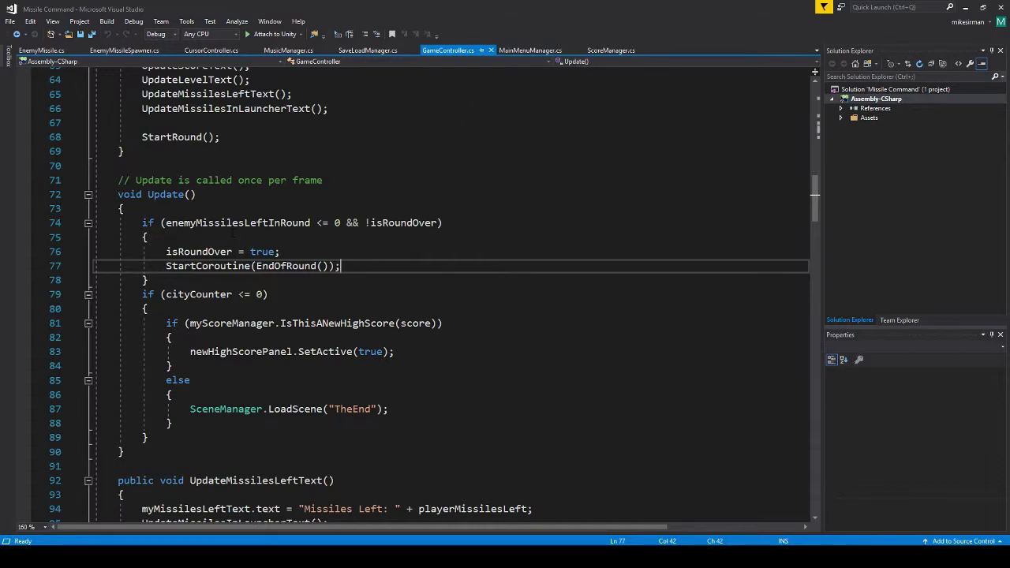
- Add 'public bool isGameOver = false;' below the round-points fields and save GameController.cs
{"action": "scroll", "coordinate": [450, 292], "scroll_direction": "up", "scroll_amount": 4}
{"action": "scroll", "coordinate": [450, 292], "scroll_direction": "up", "scroll_amount": 6}
{"action": "scroll", "coordinate": [450, 292], "scroll_direction": "up", "scroll_amount": 3}
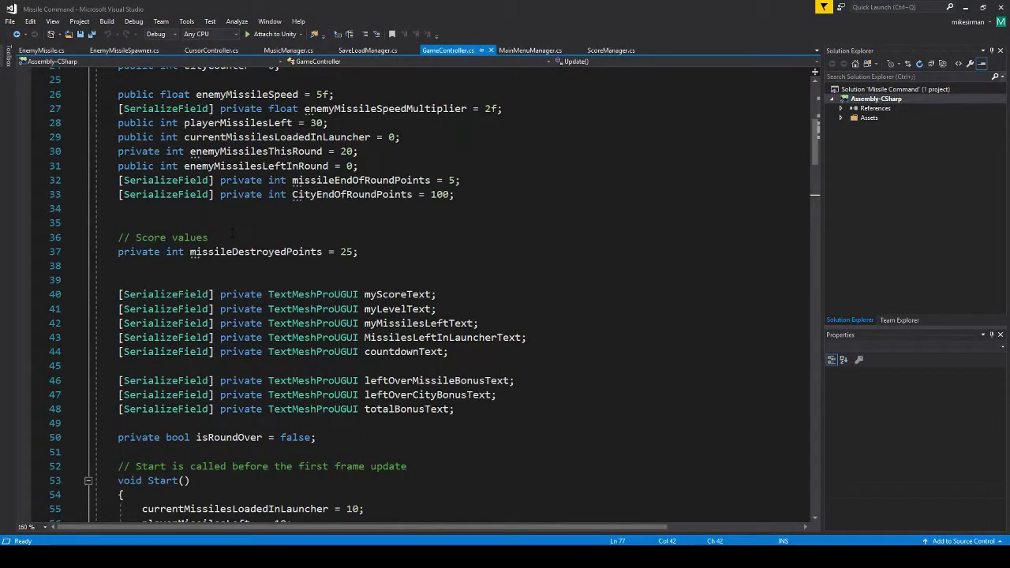
{"action": "scroll", "coordinate": [232, 233], "scroll_direction": "up", "scroll_amount": 3}
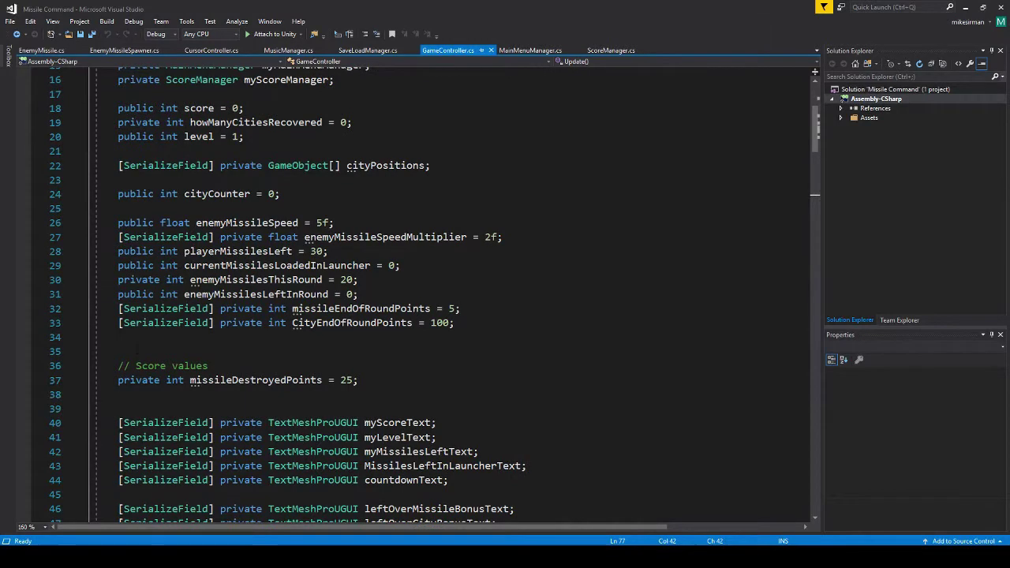
{"action": "left_click", "coordinate": [118, 351]}
{"action": "key", "text": "Return"}
{"action": "type", "text": "pu"}
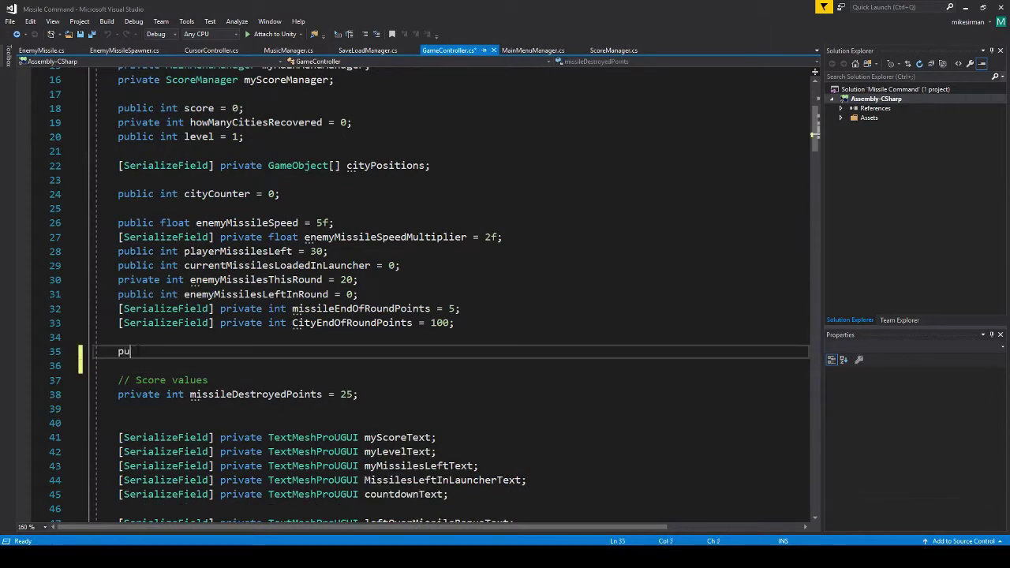
{"action": "type", "text": "blic fl"}
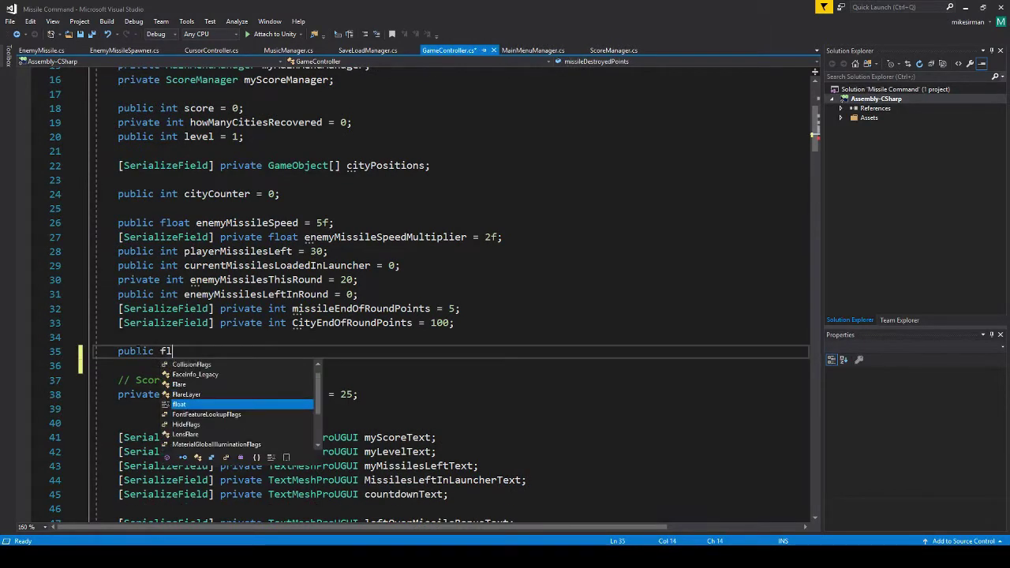
{"action": "key", "text": "BackSpace"}
{"action": "key", "text": "BackSpace"}
{"action": "type", "text": "bool i"}
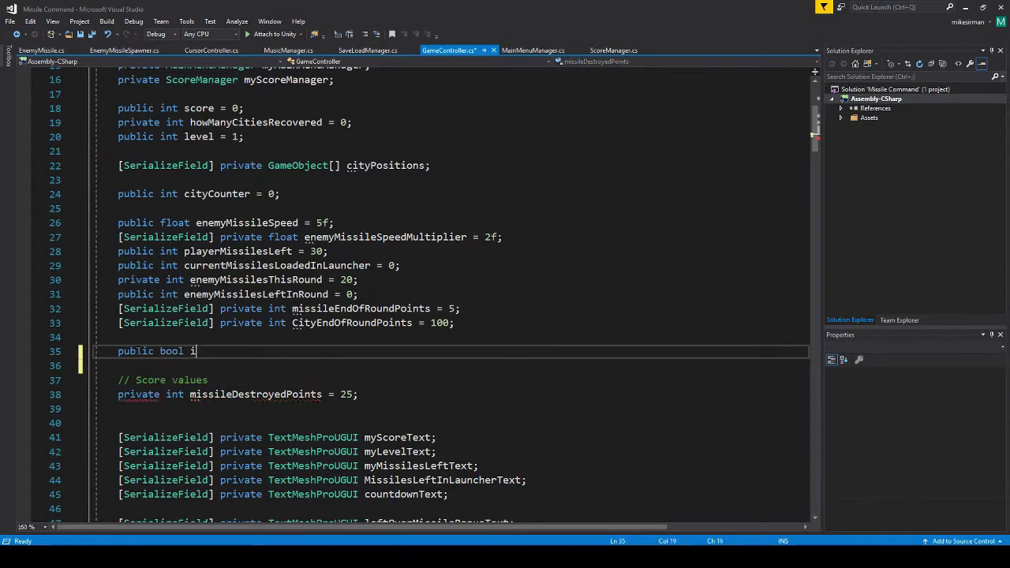
{"action": "type", "text": "sGameOver ="}
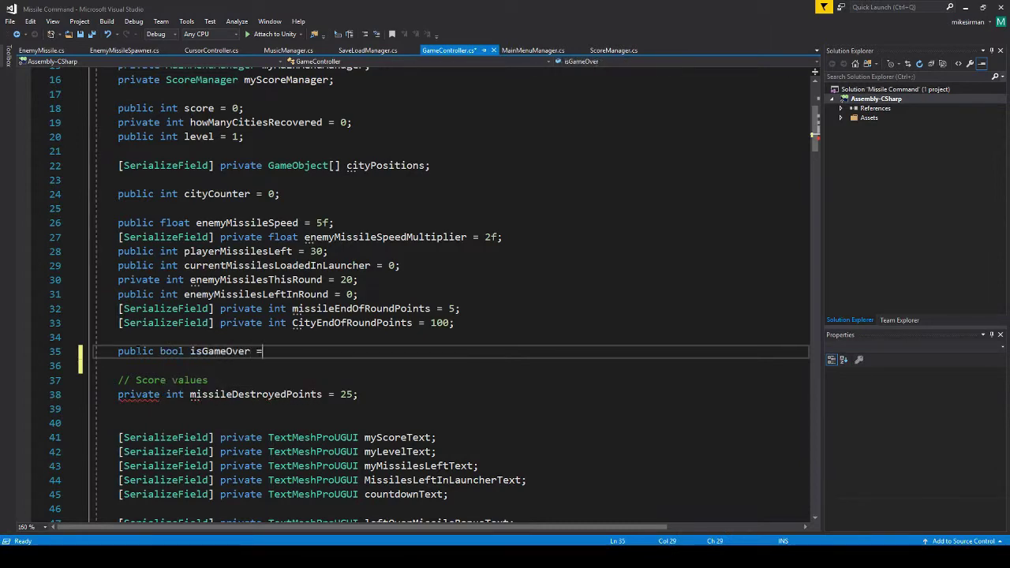
{"action": "type", "text": " false;"}
{"action": "key", "text": "ctrl+s"}
{"action": "scroll", "coordinate": [450, 292], "scroll_direction": "down", "scroll_amount": 6}
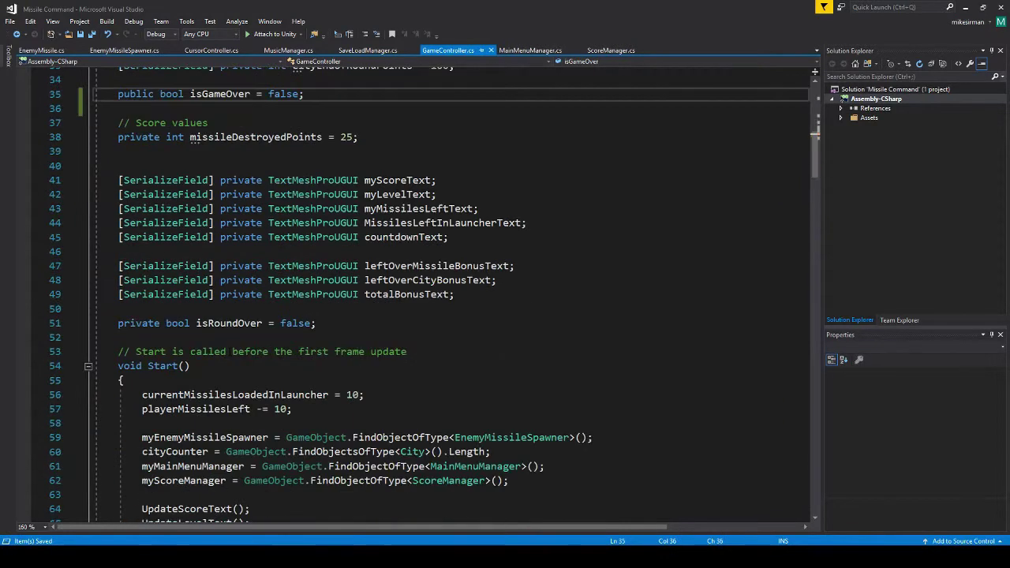
{"action": "scroll", "coordinate": [450, 293], "scroll_direction": "down", "scroll_amount": 12}
{"action": "scroll", "coordinate": [450, 292], "scroll_direction": "down", "scroll_amount": 1}
{"action": "scroll", "coordinate": [450, 292], "scroll_direction": "up", "scroll_amount": 1}
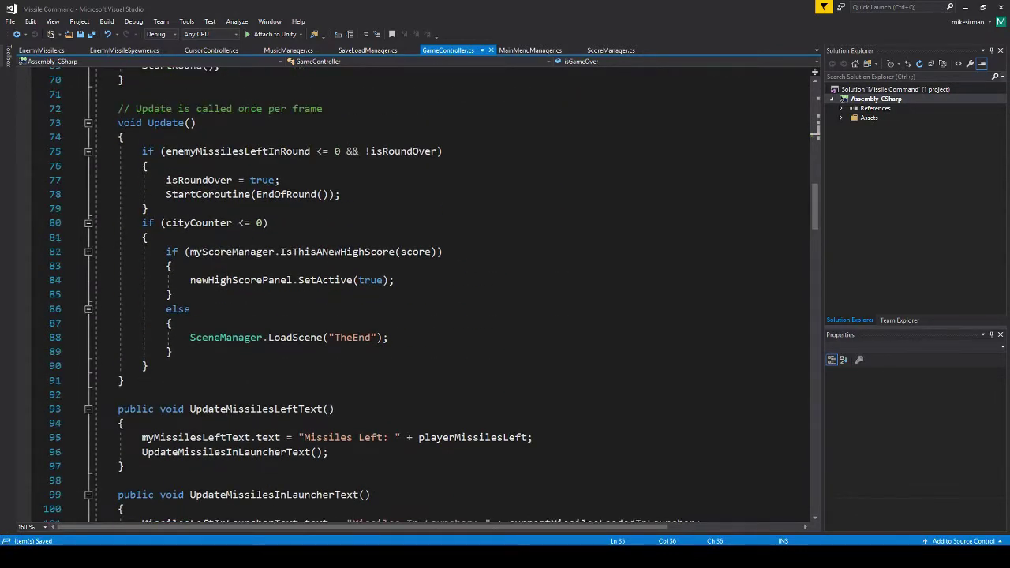
- Add 'isGameOver = true;' inside the cityCounter check block and save
{"action": "left_click", "coordinate": [209, 236]}
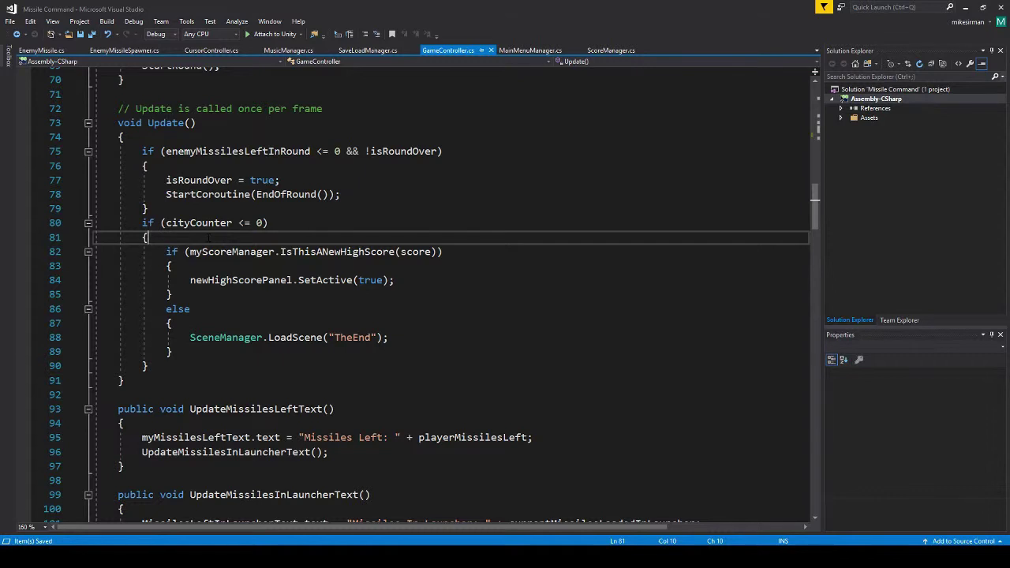
{"action": "key", "text": "Return"}
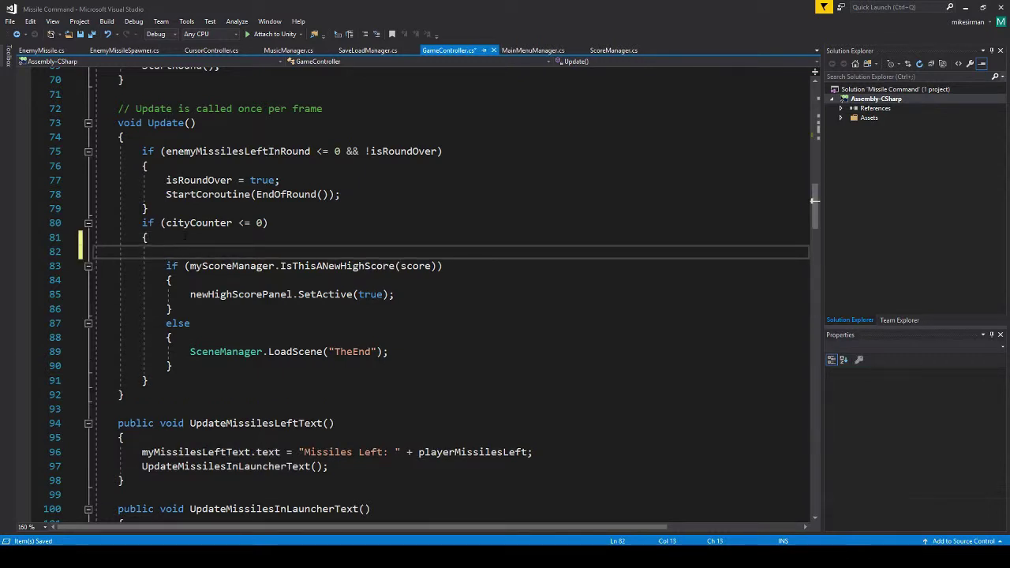
{"action": "type", "text": "is"}
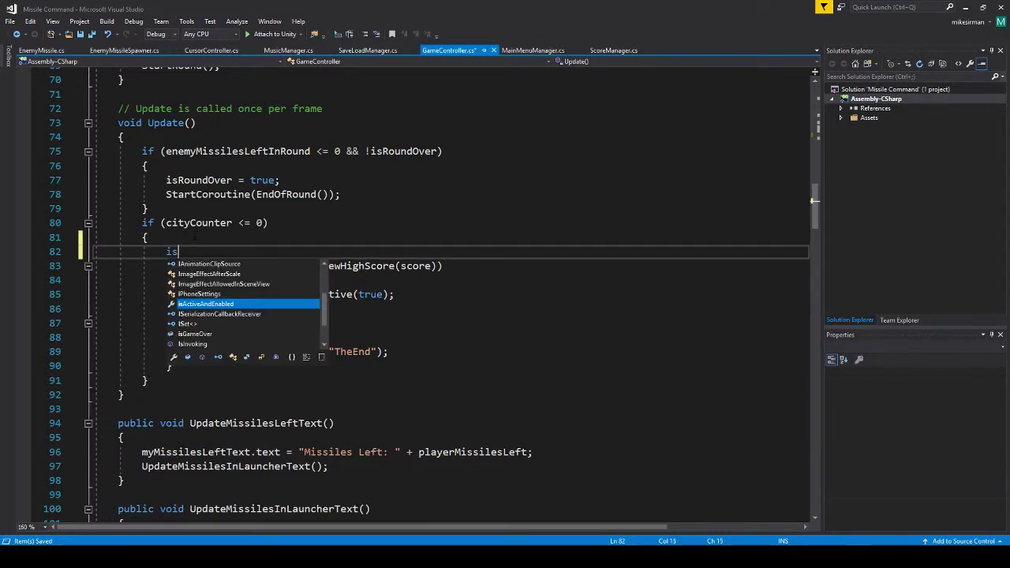
{"action": "type", "text": "Ga"}
{"action": "key", "text": "Tab"}
{"action": "type", "text": "= true"}
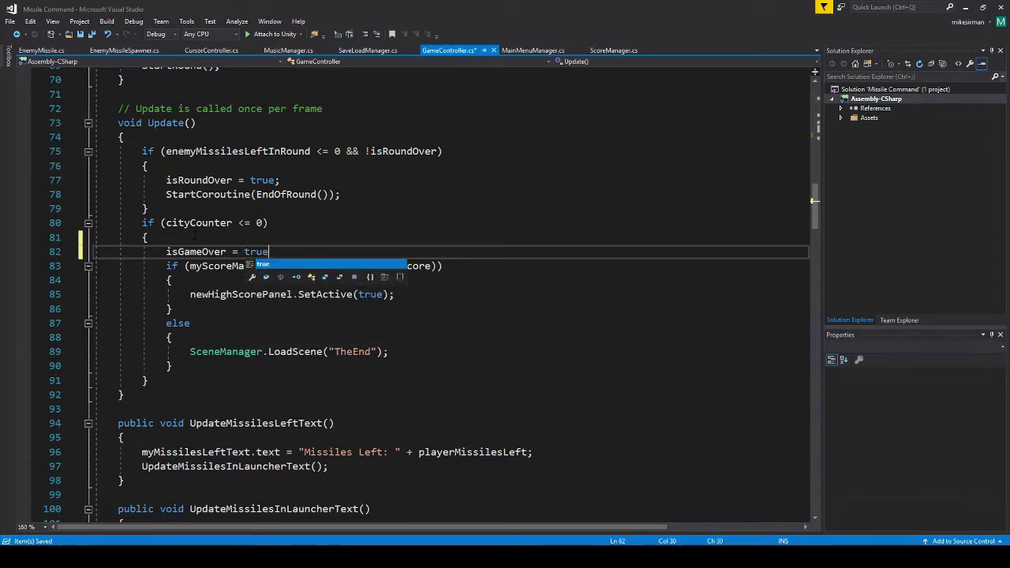
{"action": "type", "text": ";"}
{"action": "key", "text": "ctrl+s"}
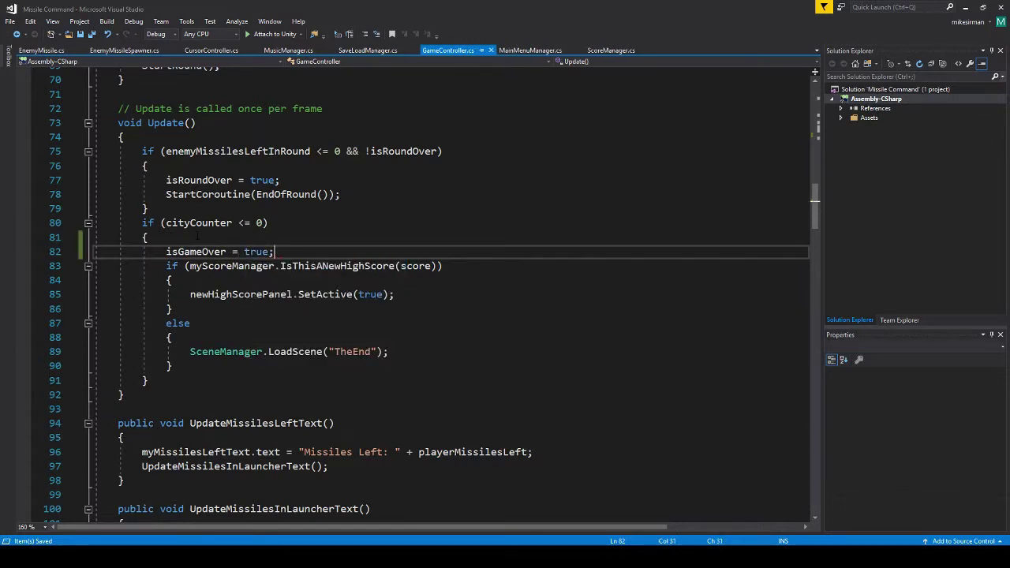
- Move the cityCounter check block to the top of Update() and save
{"action": "left_click_drag", "start_coordinate": [142, 223], "coordinate": [169, 377]}
{"action": "key", "text": "ctrl+c"}
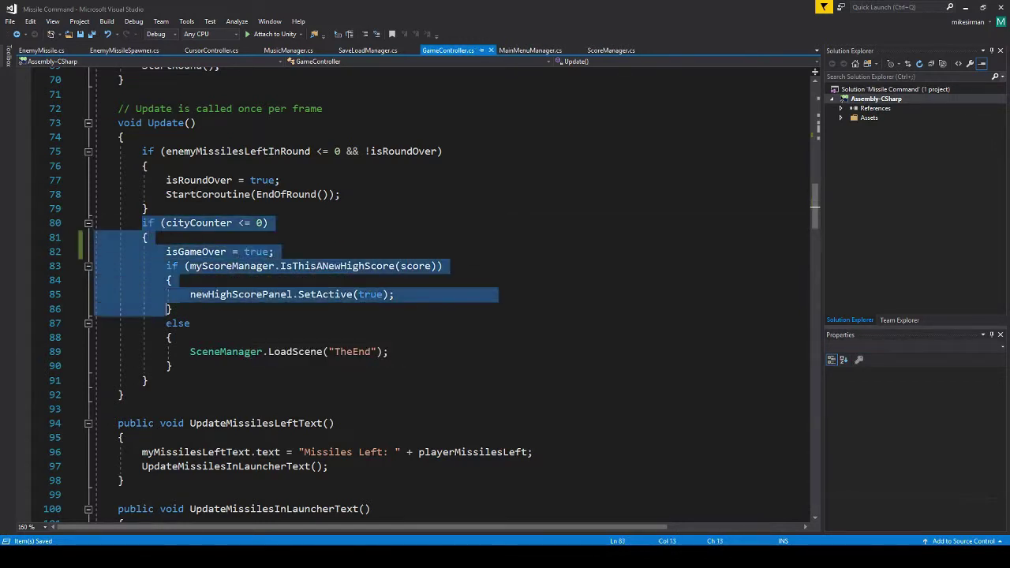
{"action": "key", "text": "Delete"}
{"action": "key", "text": "Up"}
{"action": "key", "text": "Up"}
{"action": "key", "text": "Up"}
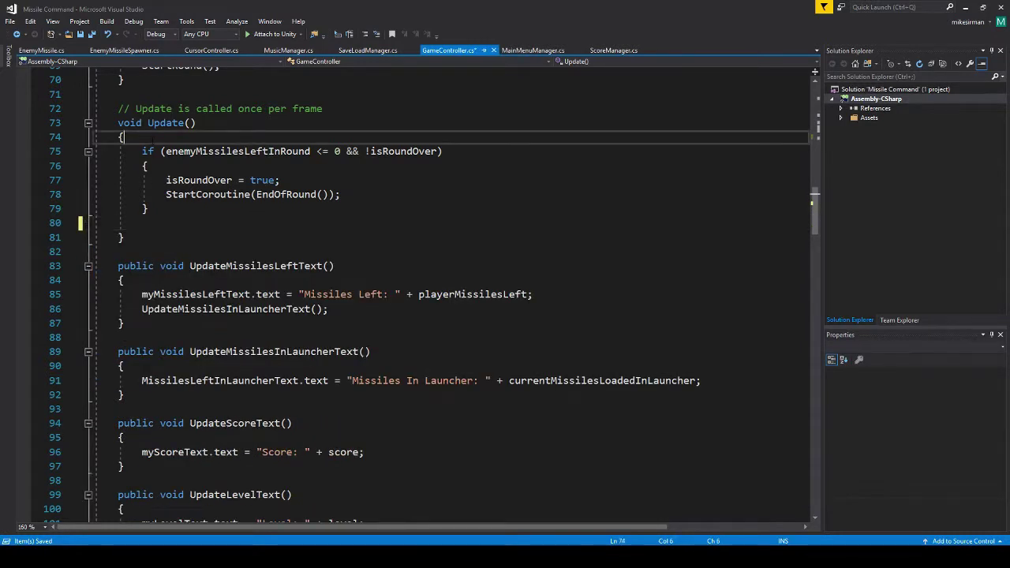
{"action": "key", "text": "Return"}
{"action": "key", "text": "ctrl+v"}
{"action": "key", "text": "Down"}
{"action": "key", "text": "Down"}
{"action": "key", "text": "Down"}
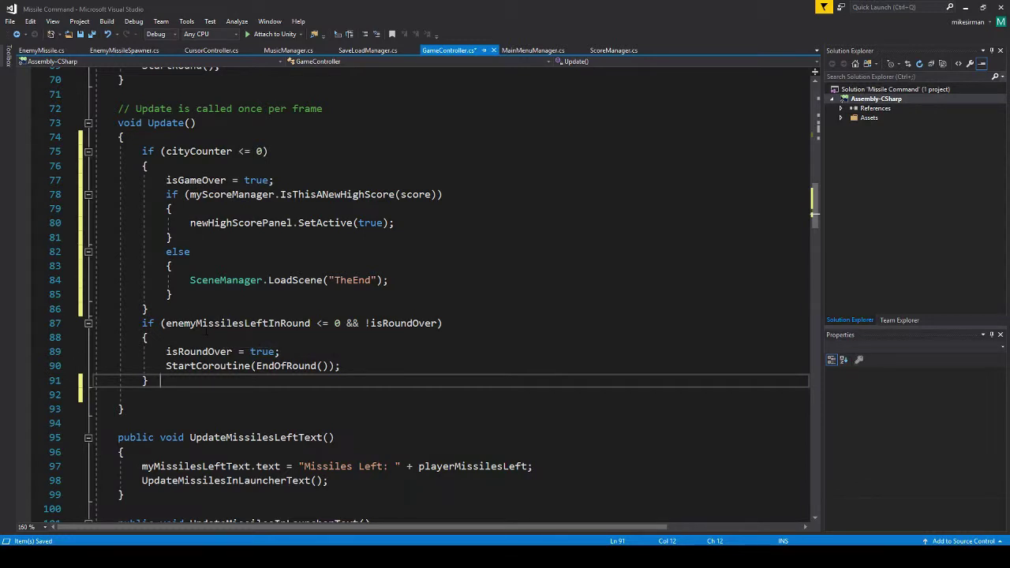
{"action": "key", "text": "ctrl+s"}
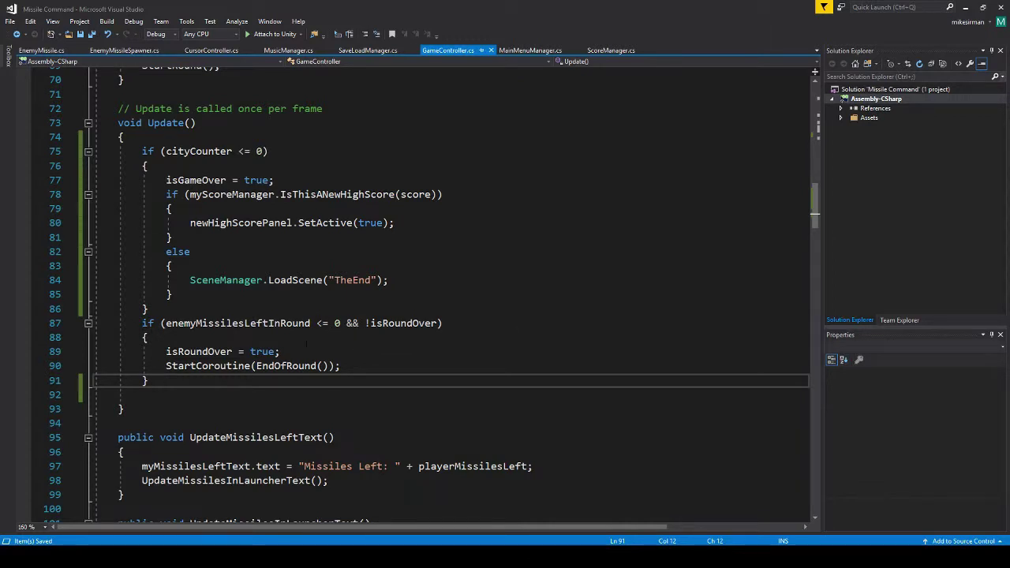
- Append '&& !isGameOver' to the end-of-round if condition and save GameController.cs
{"action": "left_click", "coordinate": [438, 323]}
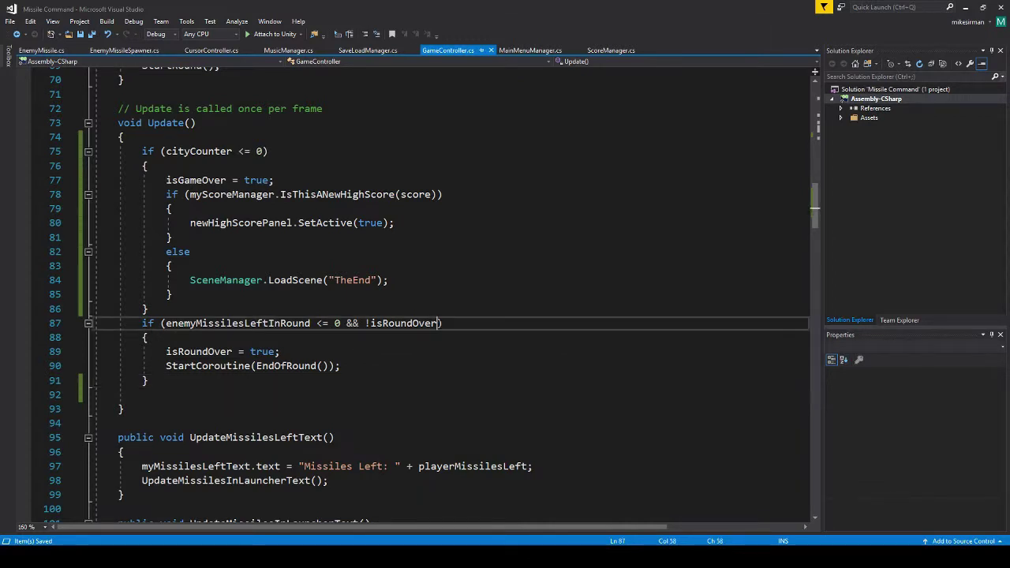
{"action": "type", "text": "&&"}
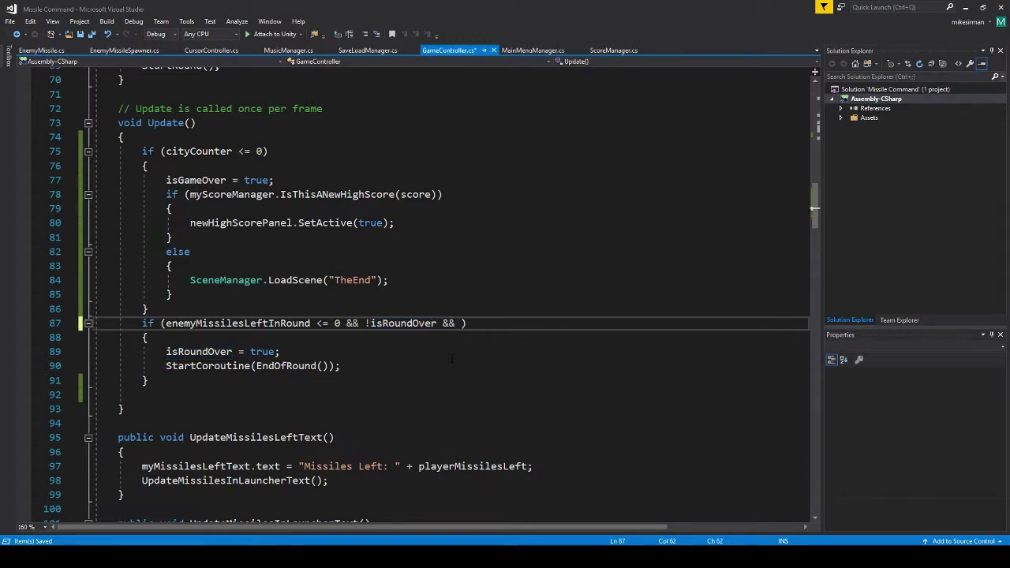
{"action": "type", "text": " !isgoi"}
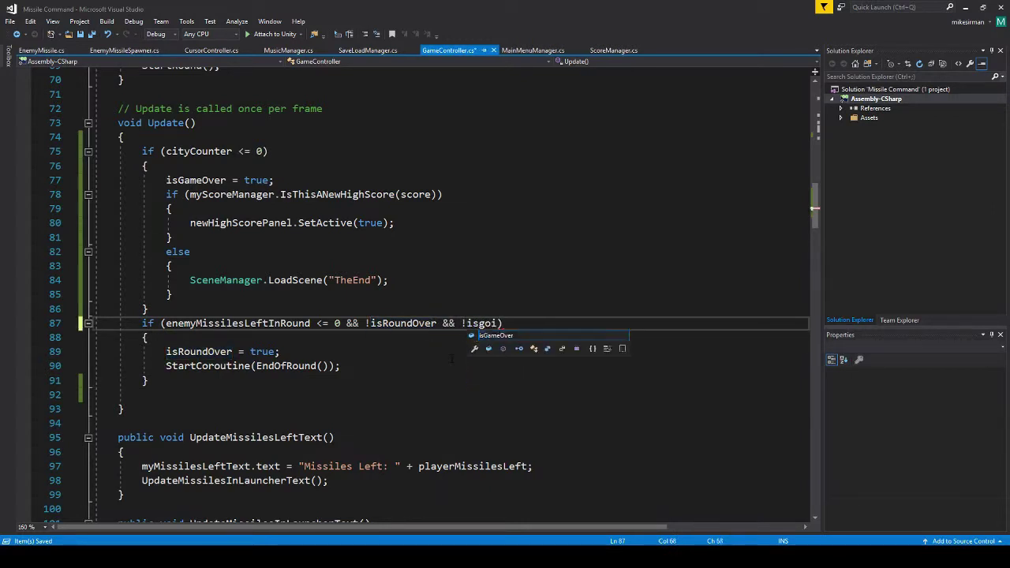
{"action": "key", "text": "Return"}
{"action": "key", "text": "BackSpace"}
{"action": "key", "text": "BackSpace"}
{"action": "key", "text": "BackSpace"}
{"action": "key", "text": "BackSpace"}
{"action": "key", "text": "BackSpace"}
{"action": "type", "text": "sgo"}
{"action": "key", "text": "BackSpace"}
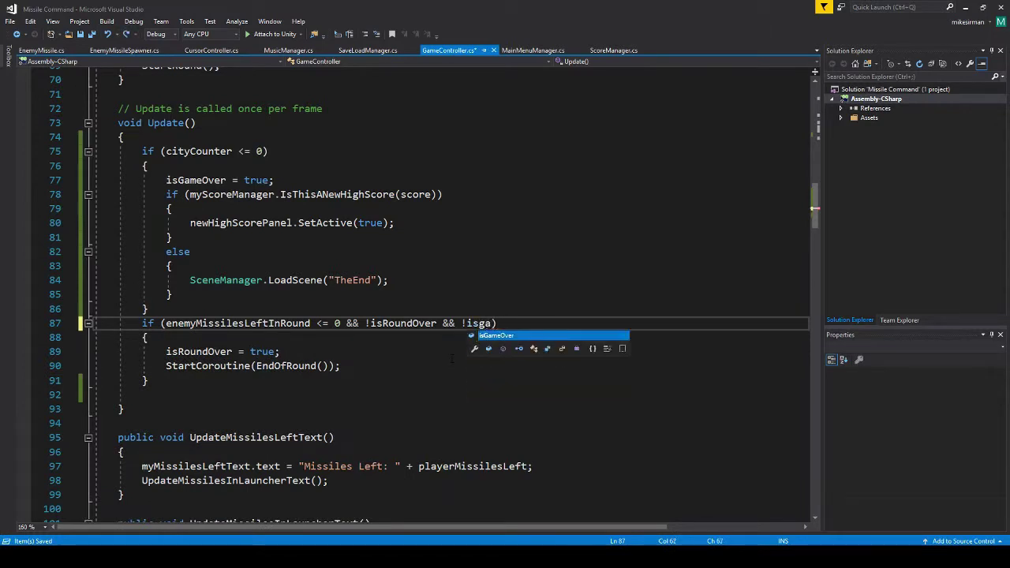
{"action": "key", "text": "Tab"}
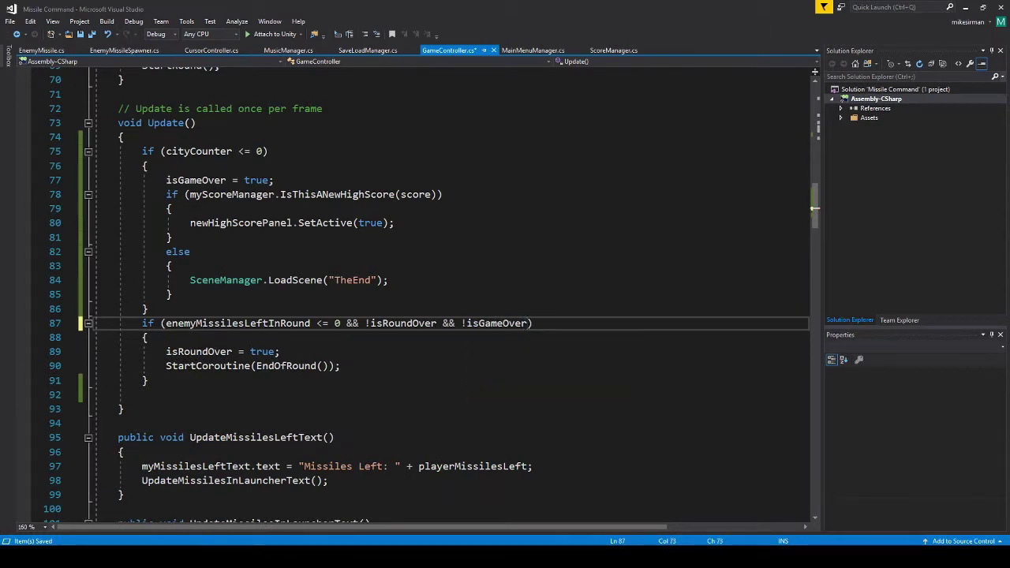
{"action": "key", "text": "ctrl+s"}
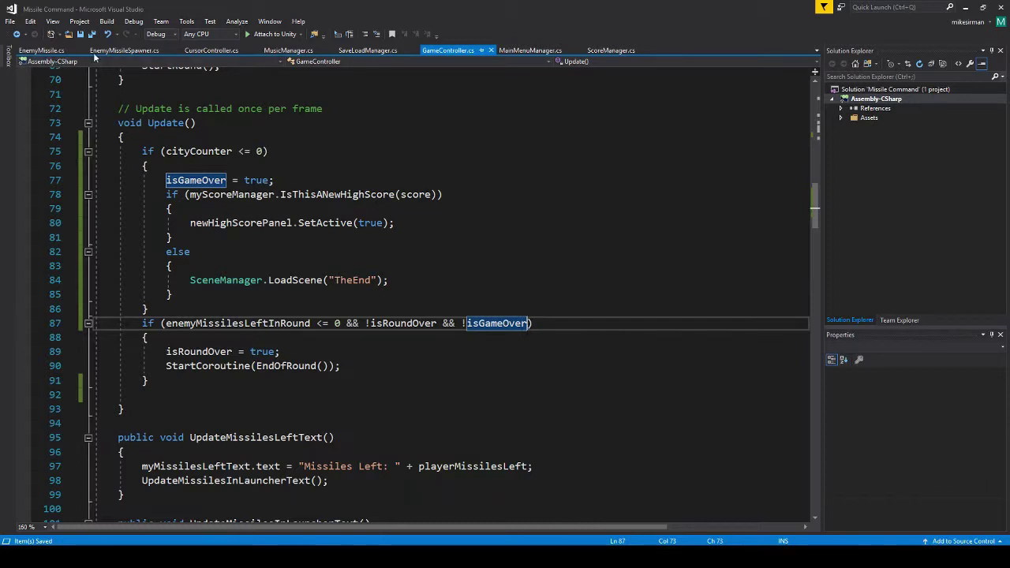
{"action": "left_click", "coordinate": [227, 50]}
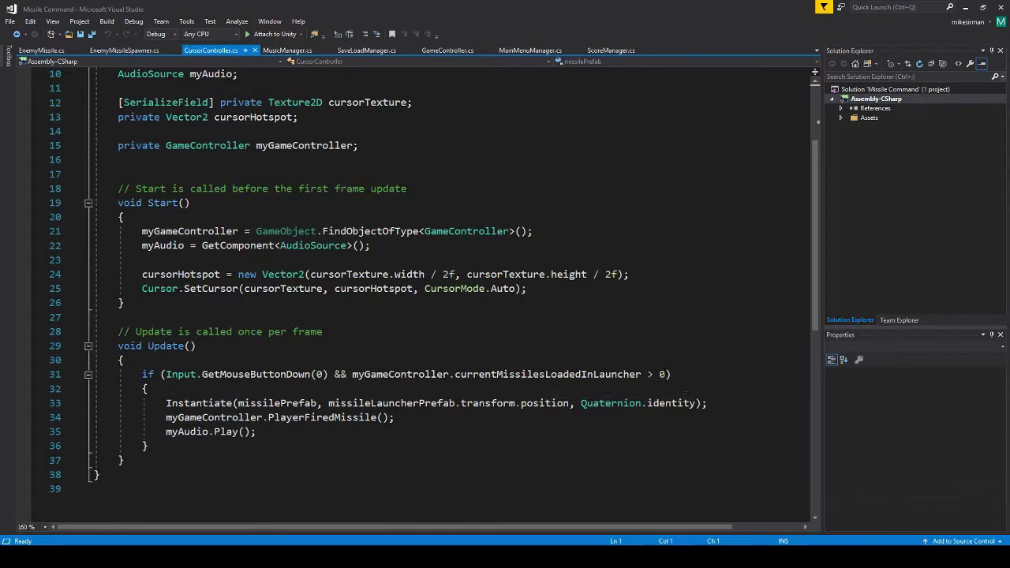
- Append '&& !myGameController.isGameOver' to CursorController's firing condition and save
{"action": "left_click", "coordinate": [668, 374]}
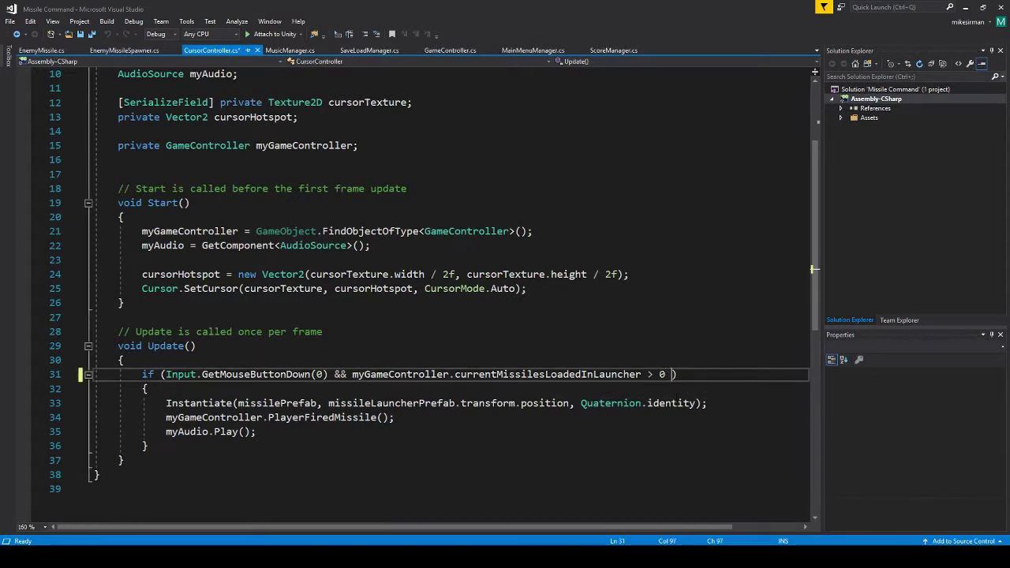
{"action": "type", "text": "&& !"}
{"action": "type", "text": "myGameController."}
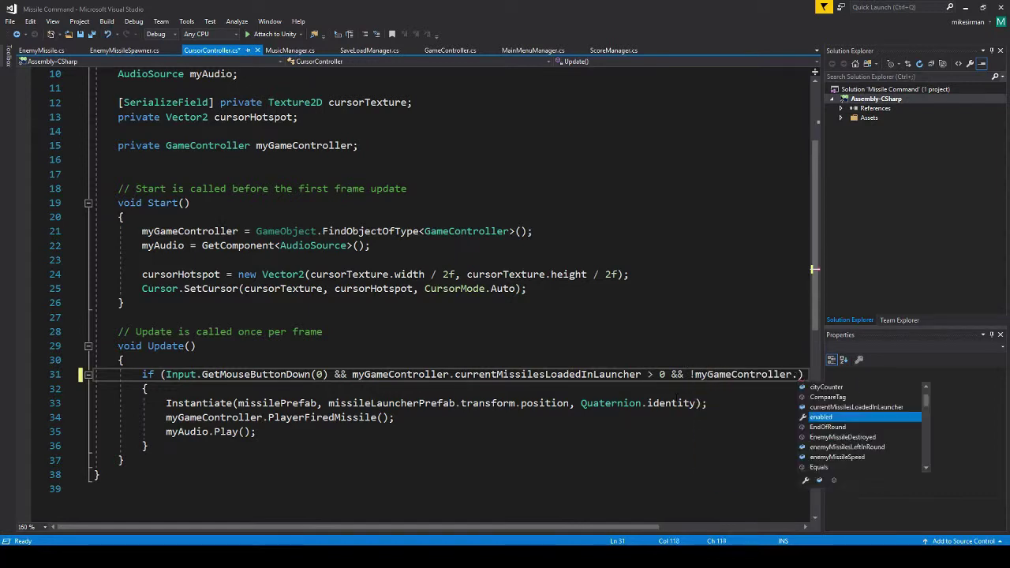
{"action": "type", "text": "isGameOver"}
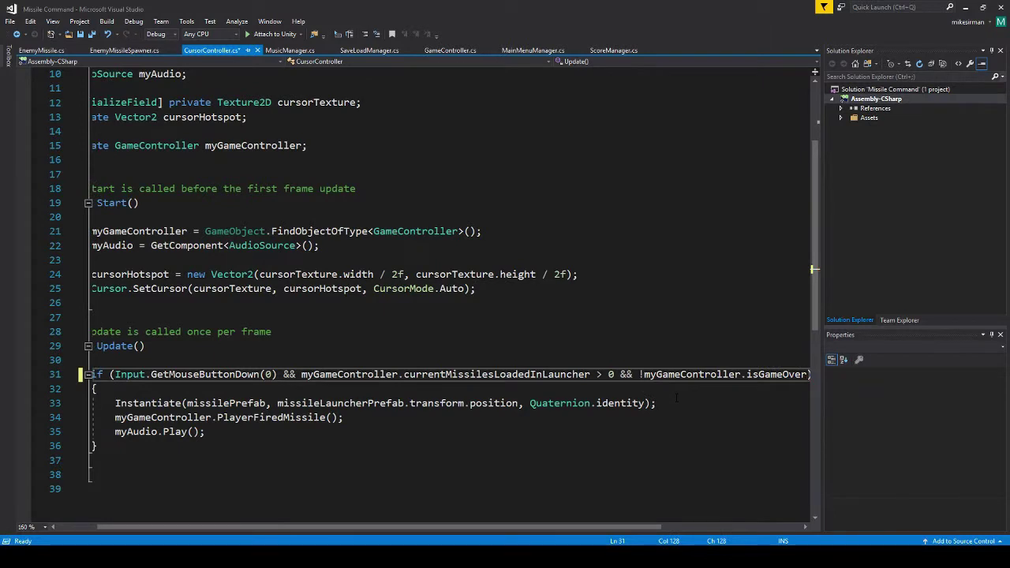
{"action": "key", "text": "ctrl+s"}
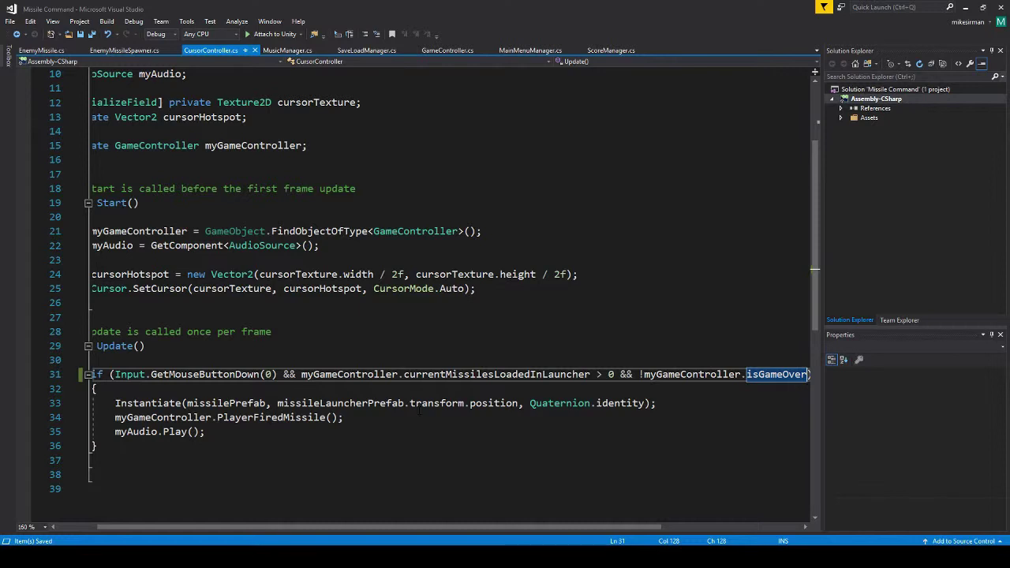
- In Unity's running game, view the High Scores list and close it
{"action": "key", "text": "alt+Tab"}
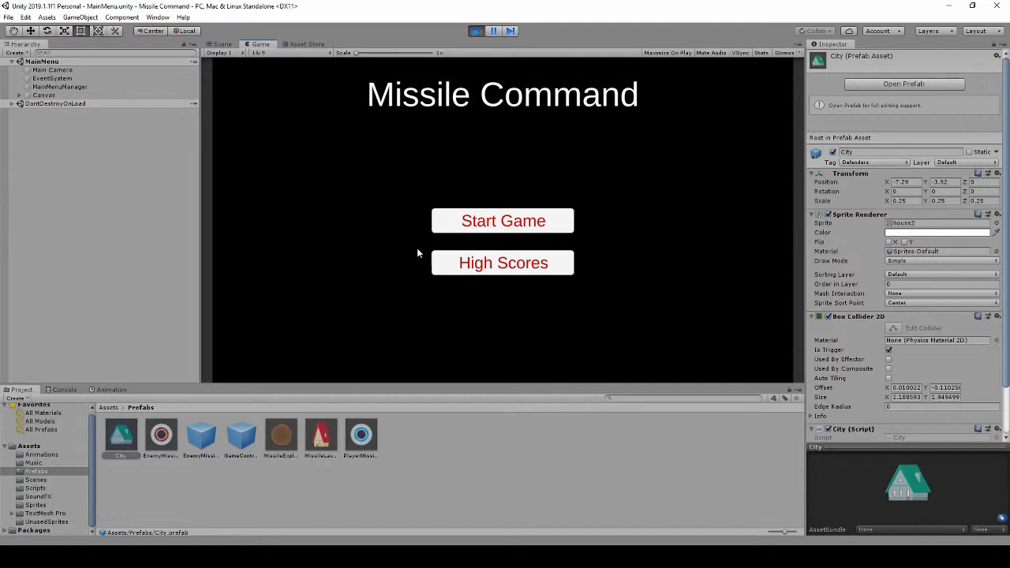
{"action": "left_click", "coordinate": [485, 266]}
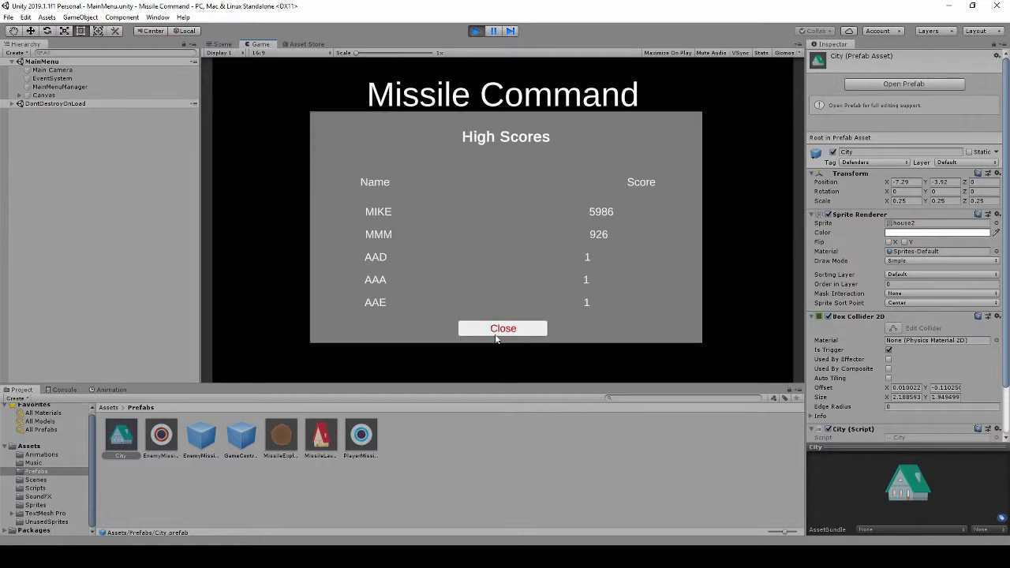
{"action": "left_click", "coordinate": [496, 330]}
{"action": "left_click", "coordinate": [498, 268]}
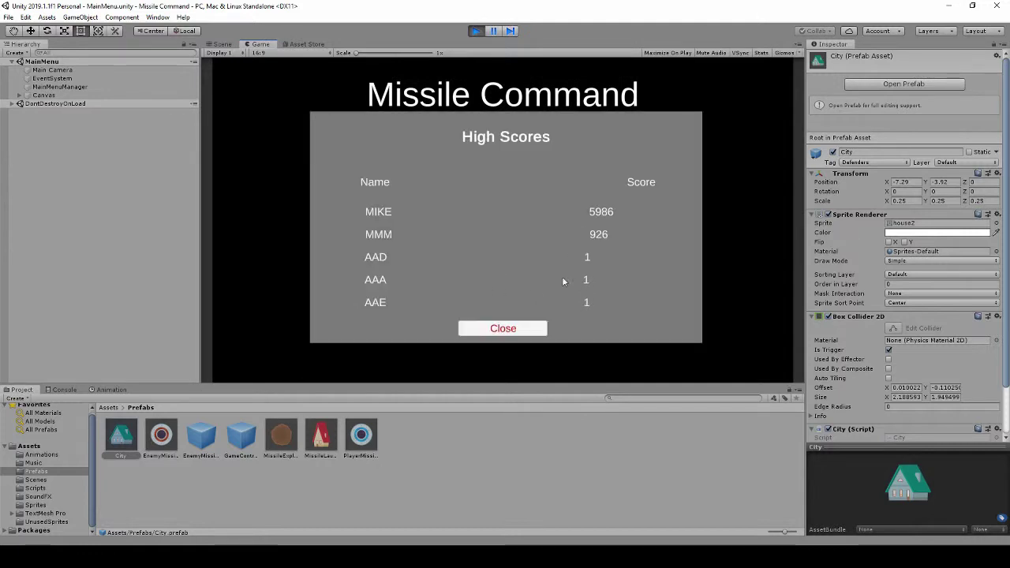
{"action": "left_click", "coordinate": [506, 329]}
- Start a new game and shoot down the incoming enemy missiles
{"action": "left_click", "coordinate": [475, 216]}
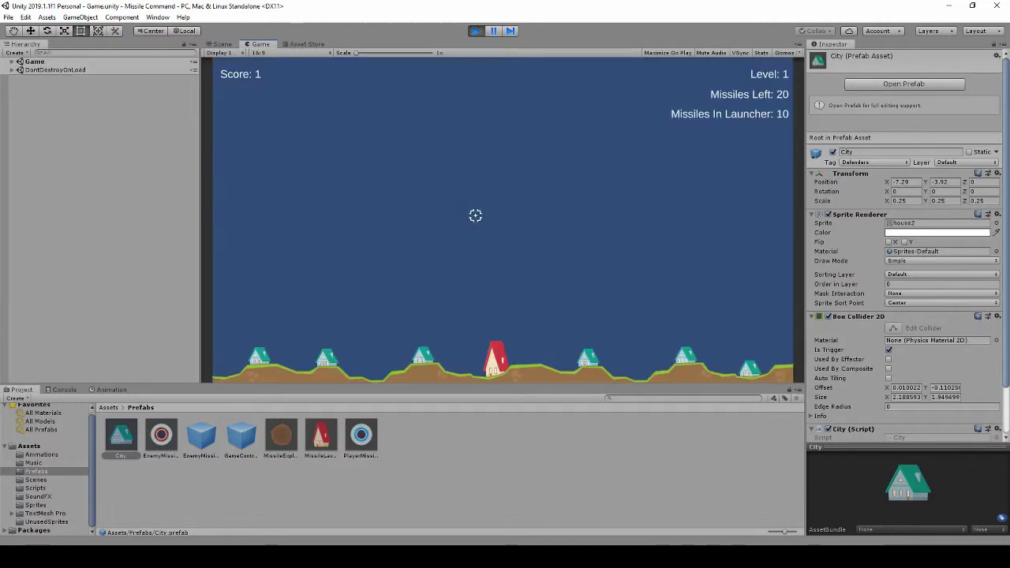
{"action": "left_click", "coordinate": [572, 120]}
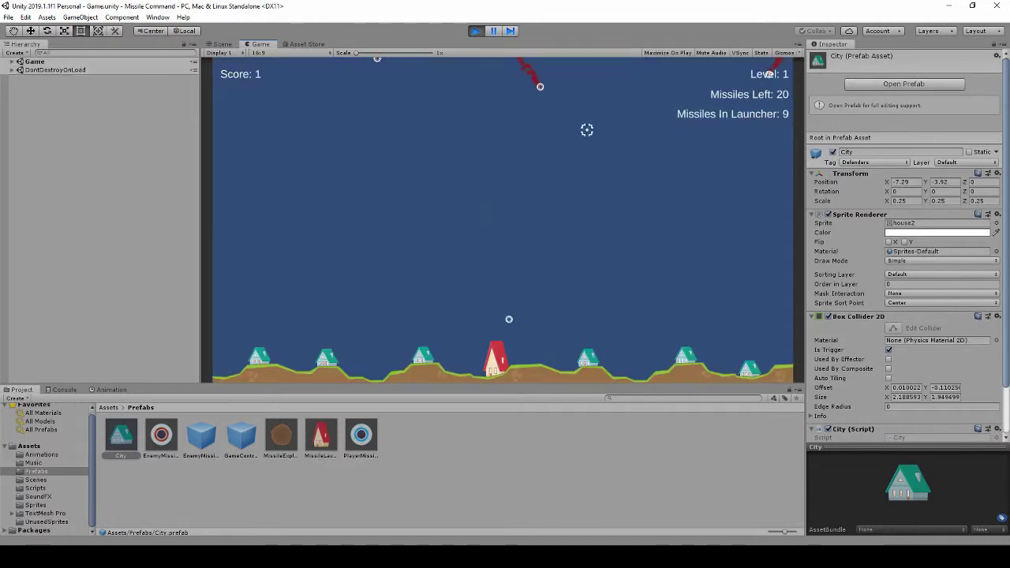
{"action": "left_click", "coordinate": [623, 153]}
{"action": "left_click", "coordinate": [405, 115]}
{"action": "left_click", "coordinate": [433, 107]}
{"action": "left_click", "coordinate": [309, 122]}
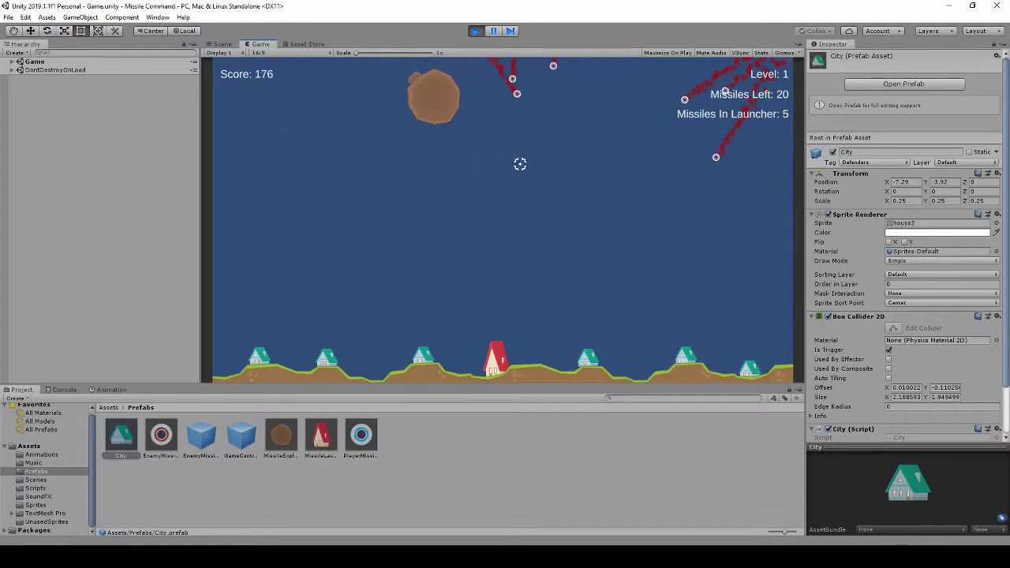
{"action": "left_click", "coordinate": [551, 142]}
{"action": "left_click", "coordinate": [520, 143]}
{"action": "left_click", "coordinate": [691, 239]}
{"action": "left_click", "coordinate": [669, 221]}
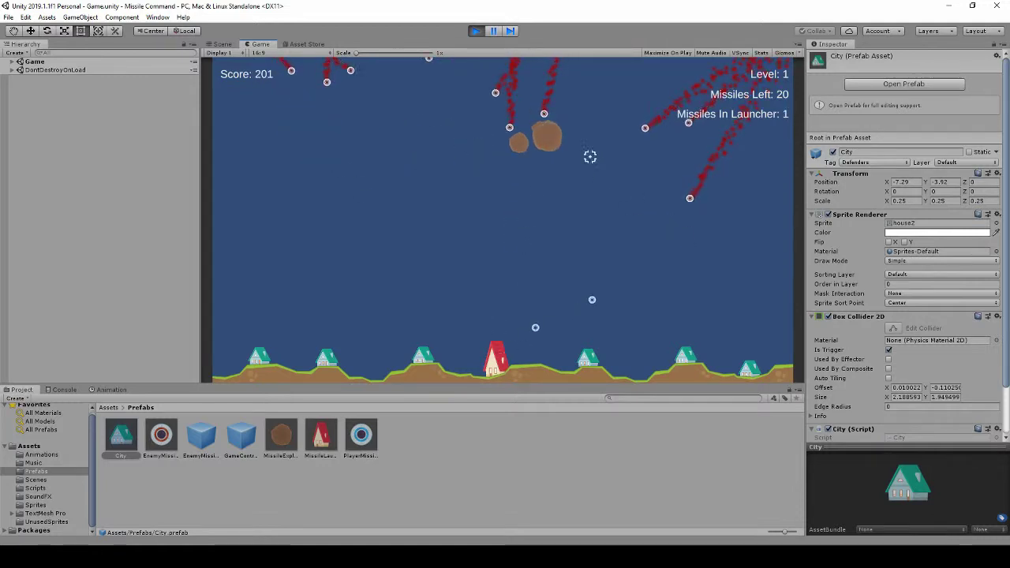
{"action": "left_click", "coordinate": [589, 155]}
{"action": "left_click", "coordinate": [624, 211]}
{"action": "left_click", "coordinate": [460, 180]}
{"action": "left_click", "coordinate": [360, 130]}
{"action": "left_click", "coordinate": [347, 197]}
{"action": "left_click", "coordinate": [291, 135]}
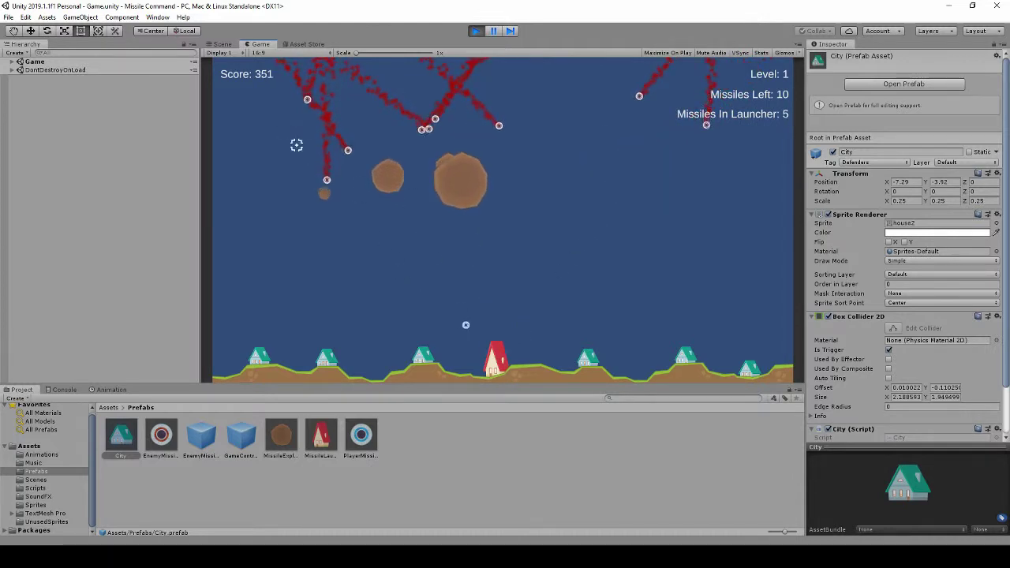
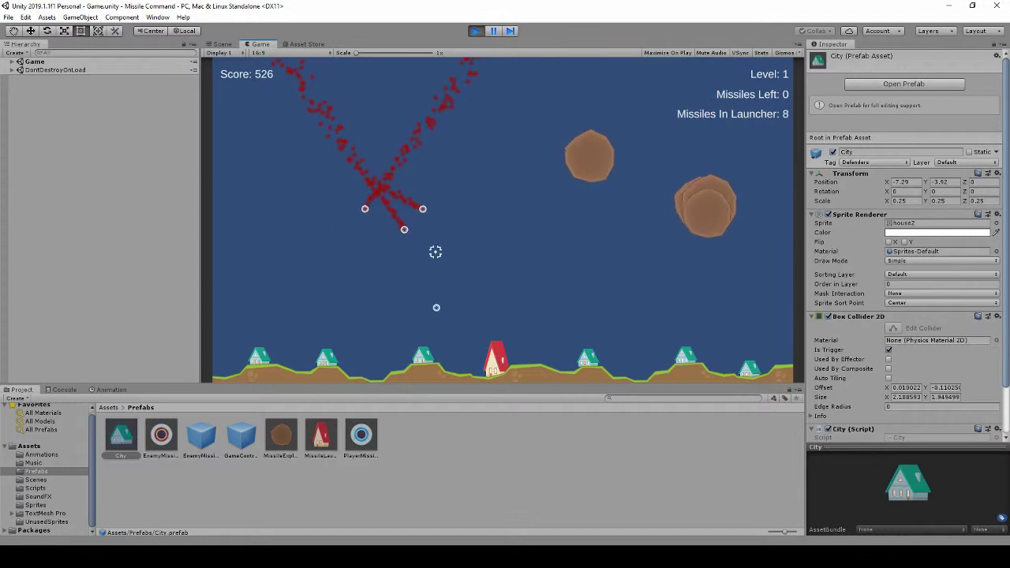
- Shoot down incoming enemy missiles until the score reaches 1651, then stop play mode
{"action": "left_click", "coordinate": [454, 237]}
{"action": "left_click", "coordinate": [435, 282]}
{"action": "left_click", "coordinate": [426, 260]}
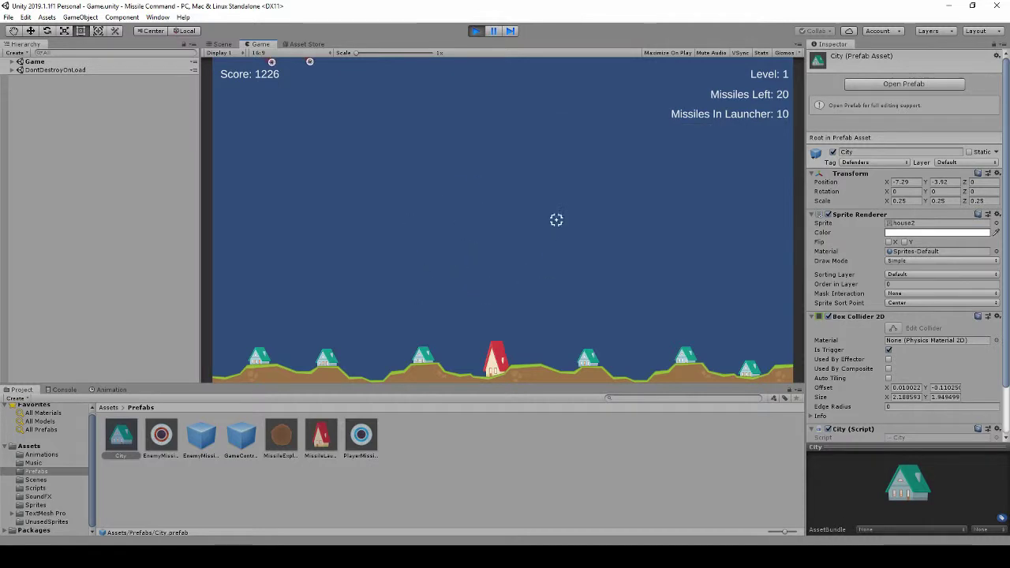
{"action": "left_click", "coordinate": [348, 151]}
{"action": "left_click", "coordinate": [318, 129]}
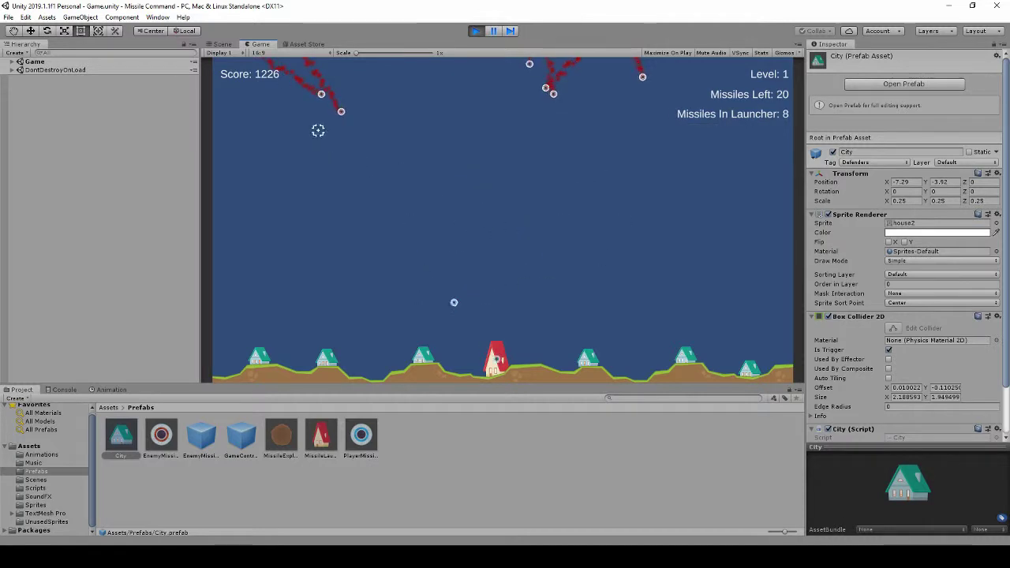
{"action": "left_click", "coordinate": [495, 124]}
{"action": "left_click", "coordinate": [603, 163]}
{"action": "left_click", "coordinate": [672, 149]}
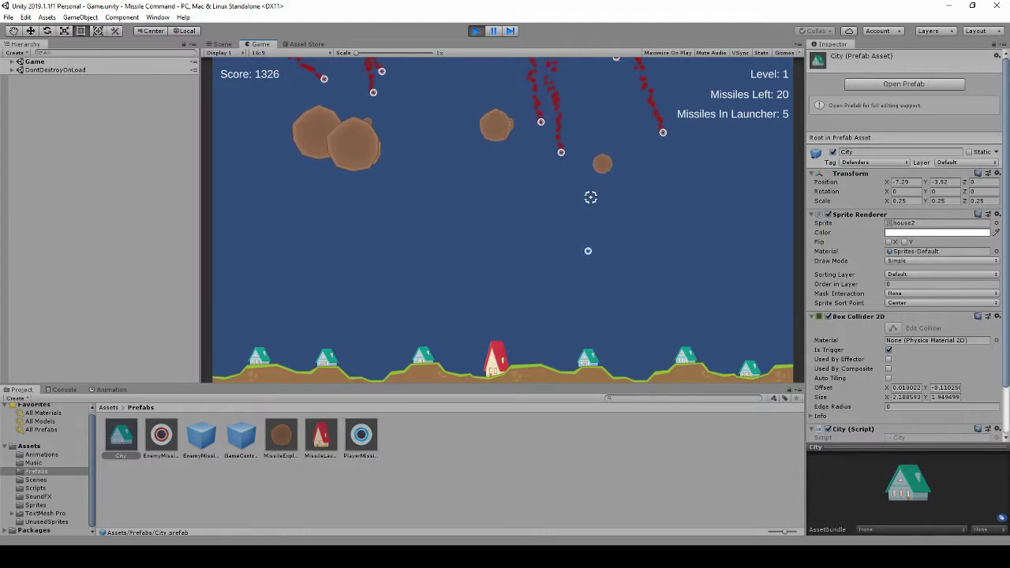
{"action": "left_click", "coordinate": [548, 223]}
{"action": "left_click", "coordinate": [512, 190]}
{"action": "left_click", "coordinate": [571, 137]}
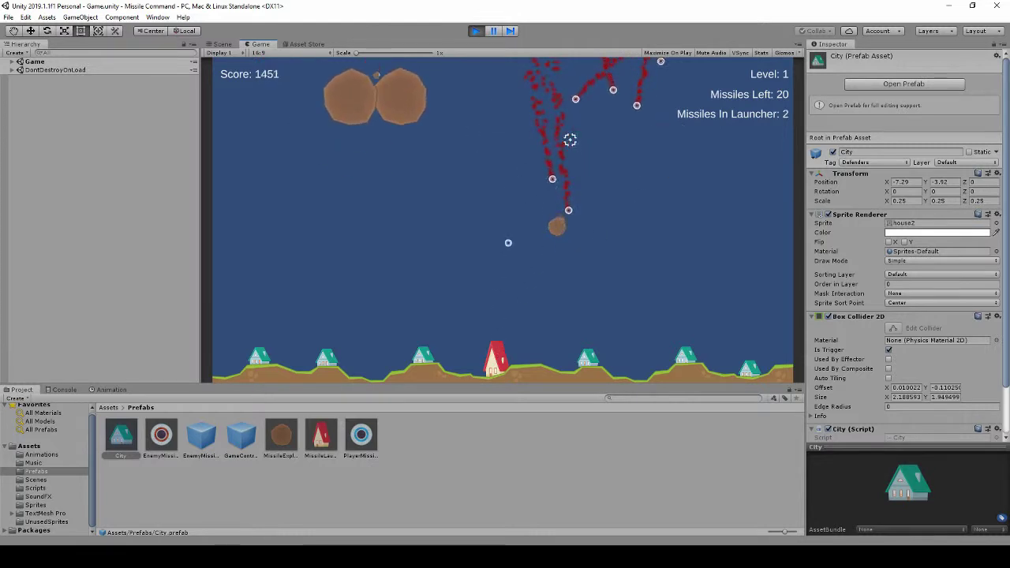
{"action": "left_click", "coordinate": [659, 171]}
{"action": "left_click", "coordinate": [628, 188]}
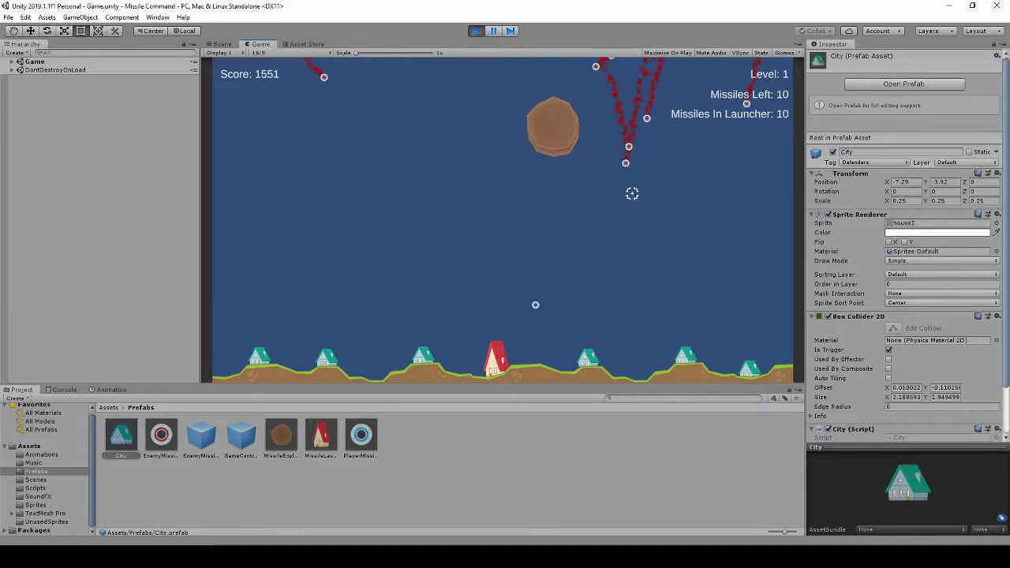
{"action": "left_click", "coordinate": [678, 184]}
{"action": "left_click", "coordinate": [745, 182]}
{"action": "left_click", "coordinate": [734, 180]}
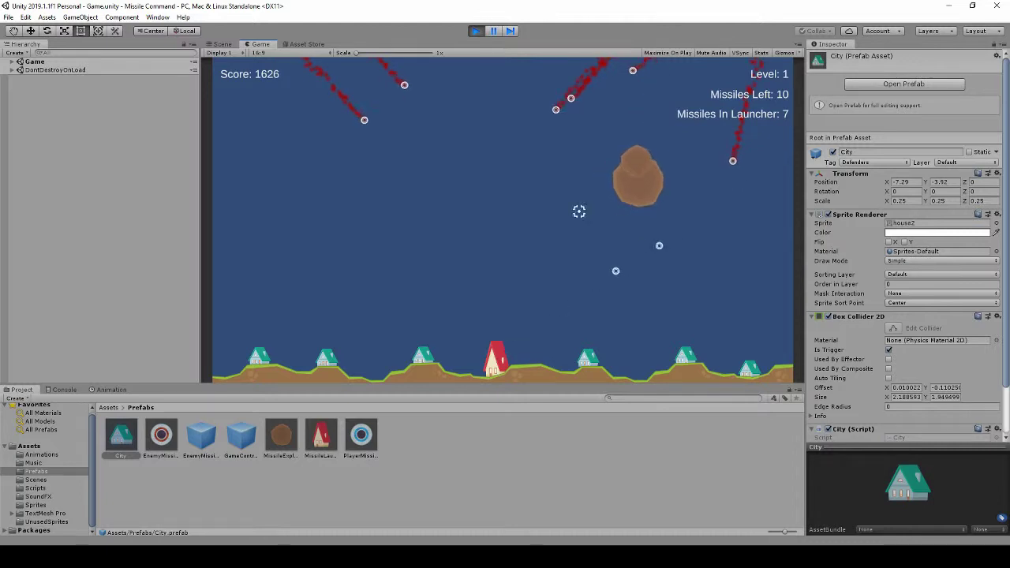
{"action": "left_click", "coordinate": [499, 187]}
{"action": "left_click", "coordinate": [457, 169]}
{"action": "left_click", "coordinate": [413, 176]}
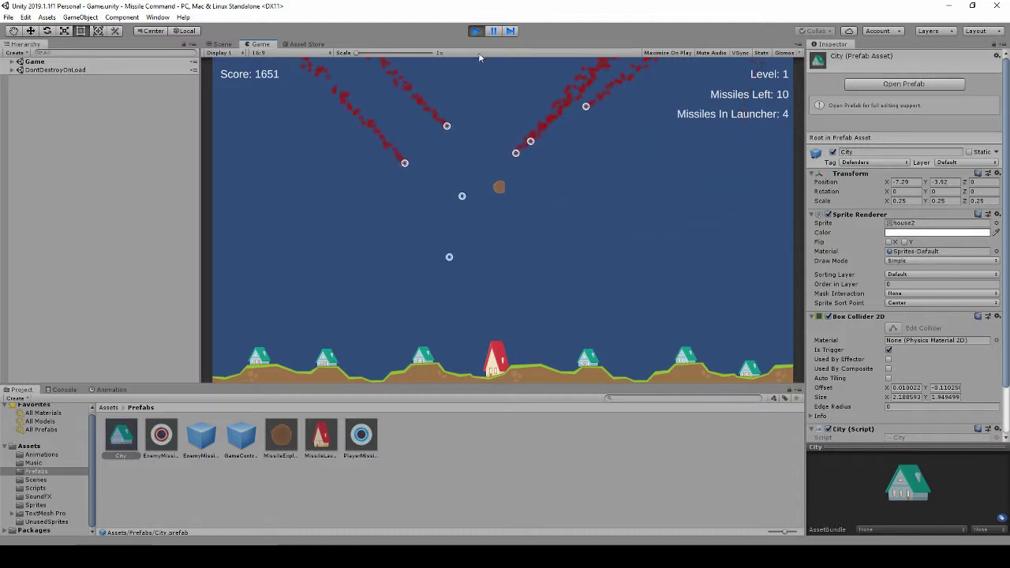
{"action": "left_click", "coordinate": [476, 30]}
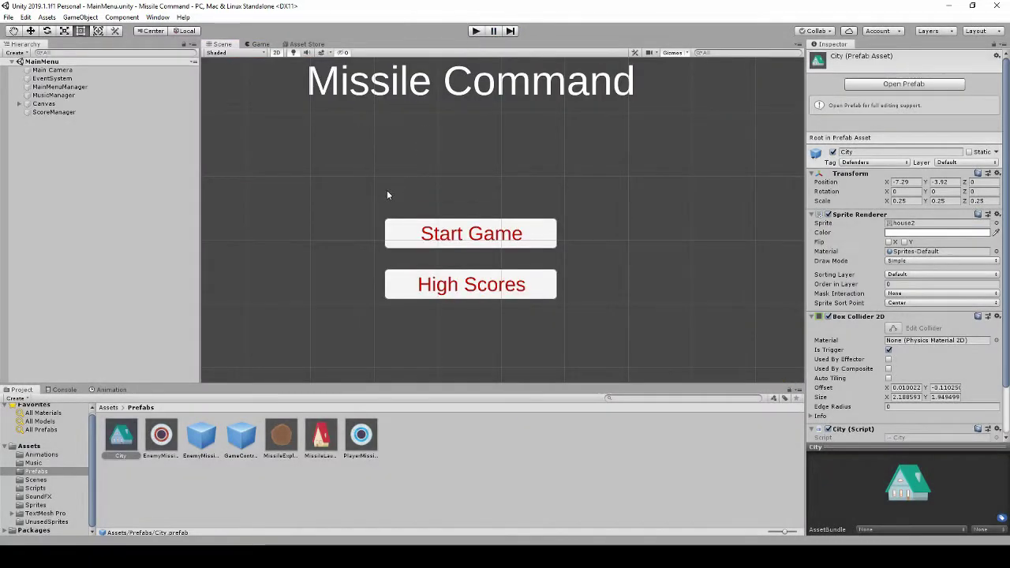